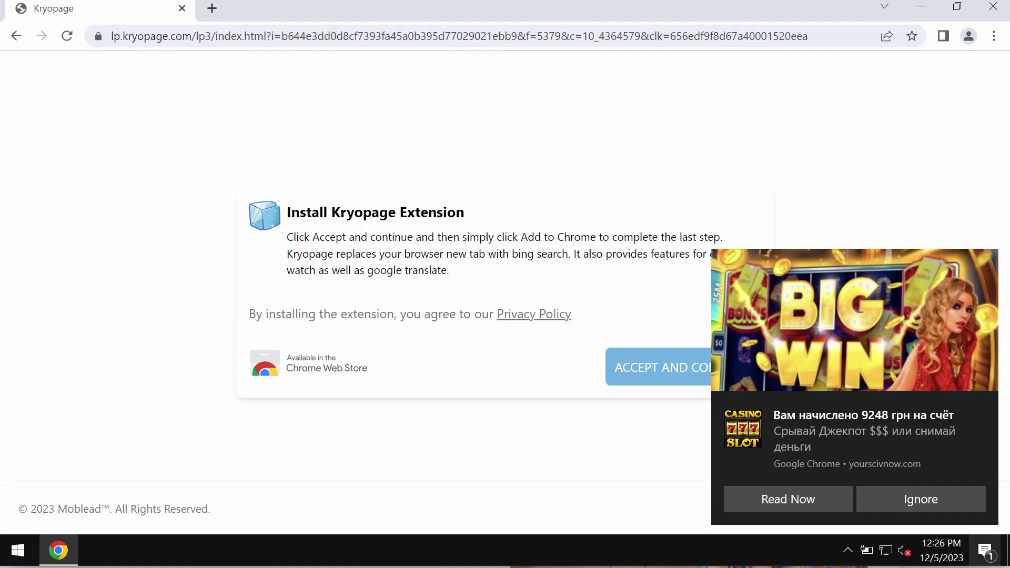
Clear the Chrome casino advert notification from the Action Center and close the panel.
{"action": "left_click", "coordinate": [986, 550]}
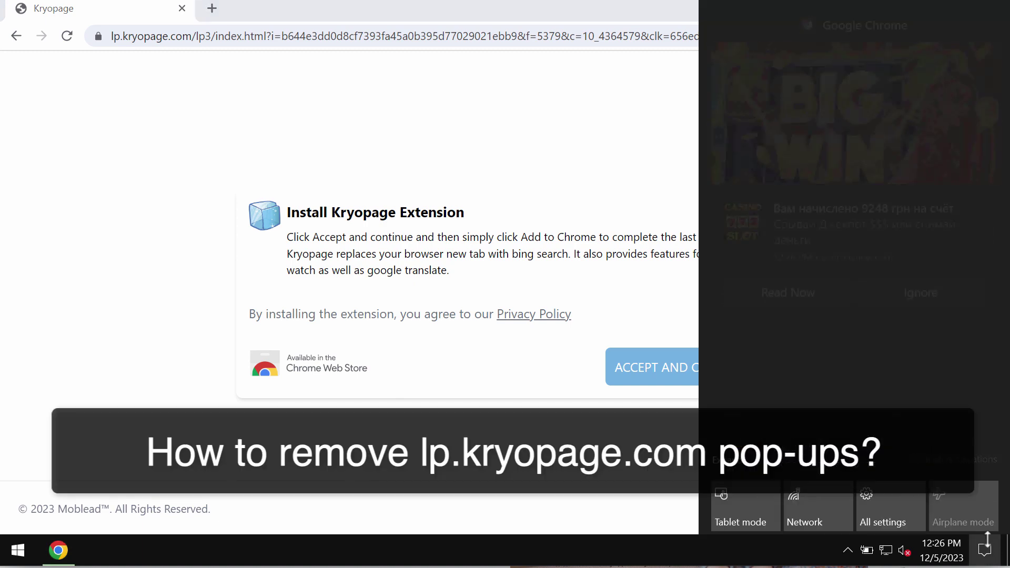
{"action": "left_click", "coordinate": [953, 459]}
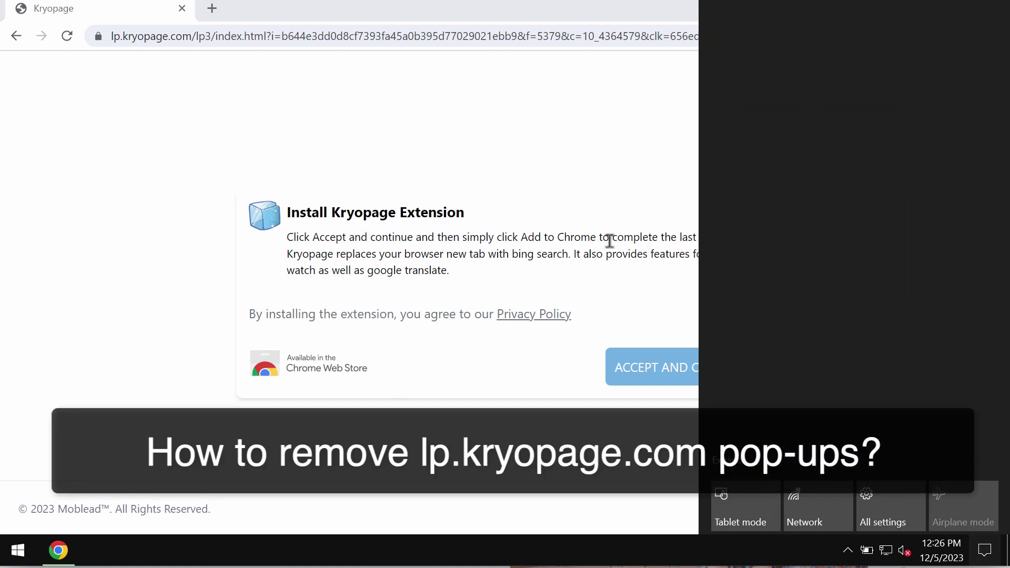
{"action": "left_click", "coordinate": [527, 28]}
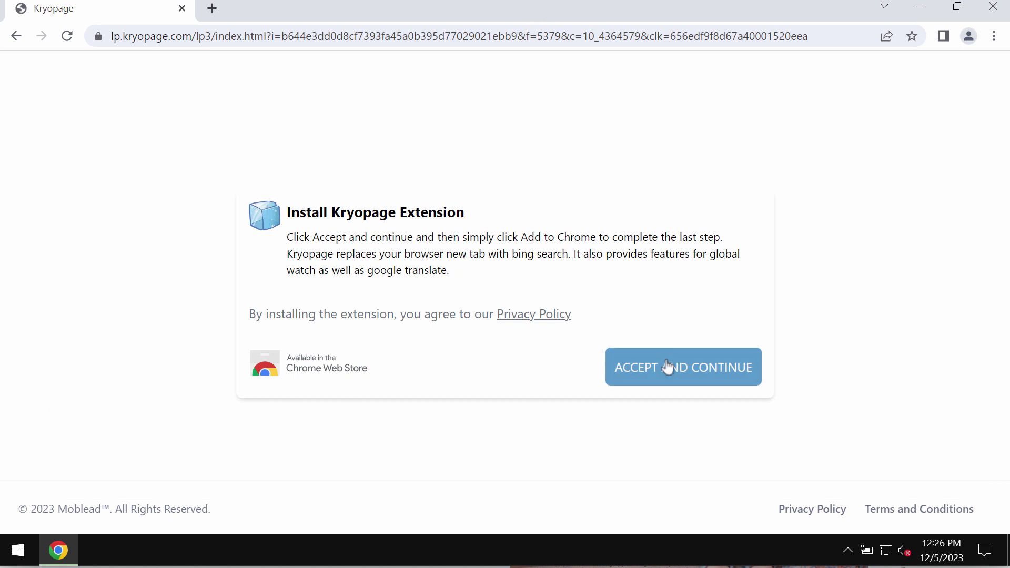
Accept and continue the Kryopage install, then bring up its Chrome Web Store listing.
{"action": "left_click", "coordinate": [670, 367]}
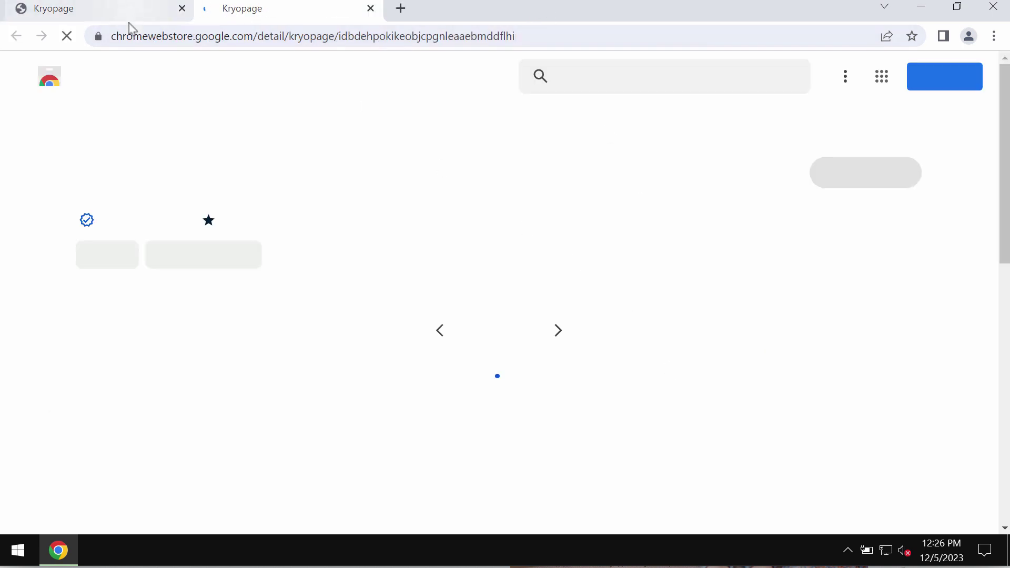
{"action": "left_click", "coordinate": [119, 8]}
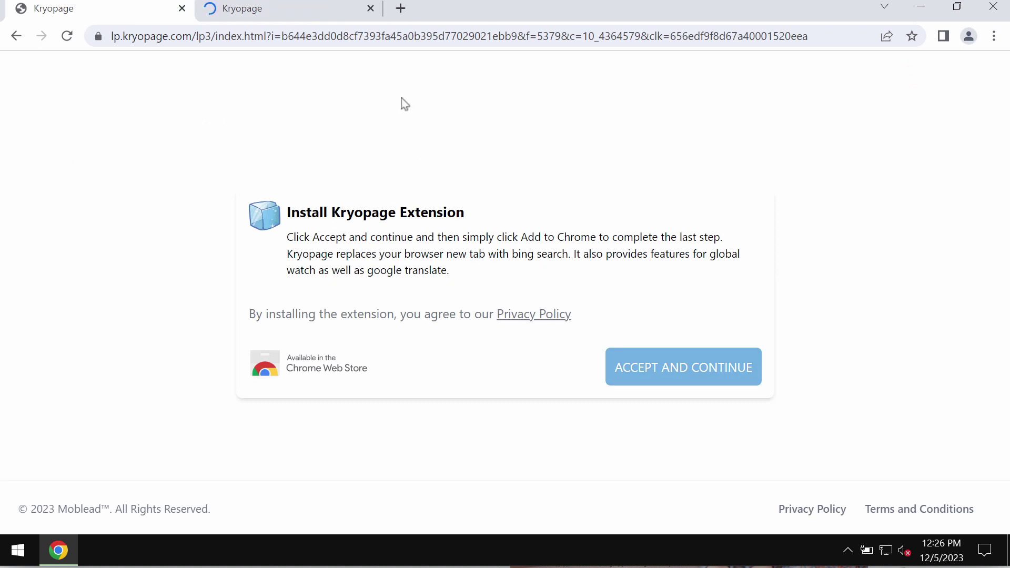
{"action": "left_click", "coordinate": [335, 10]}
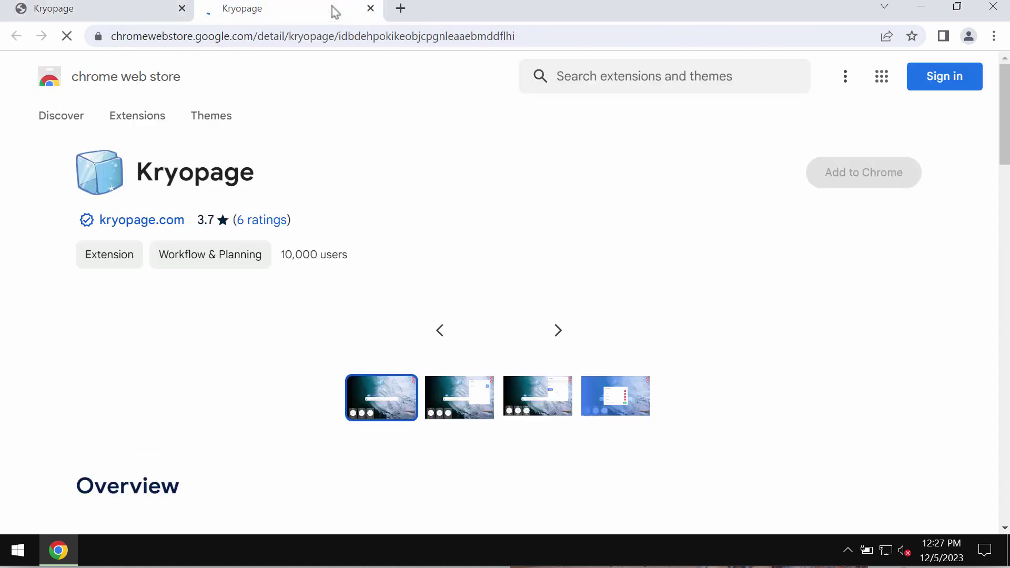
{"action": "left_click", "coordinate": [160, 9]}
{"action": "left_click", "coordinate": [241, 10]}
{"action": "scroll", "coordinate": [585, 436], "scroll_direction": "down", "scroll_amount": 5}
{"action": "scroll", "coordinate": [585, 436], "scroll_direction": "down", "scroll_amount": 5}
{"action": "scroll", "coordinate": [584, 436], "scroll_direction": "down", "scroll_amount": 3}
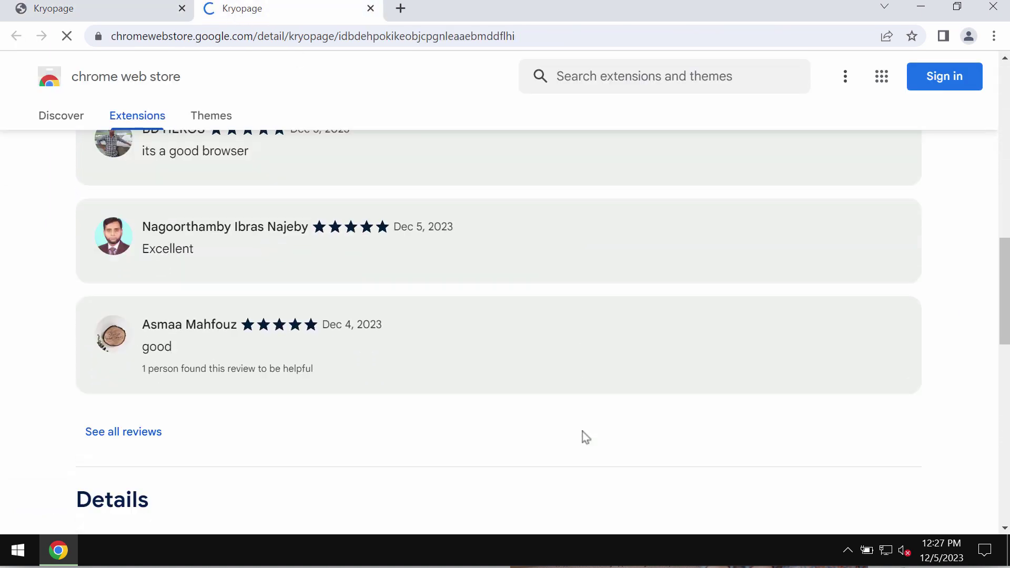
{"action": "scroll", "coordinate": [584, 436], "scroll_direction": "up", "scroll_amount": 10}
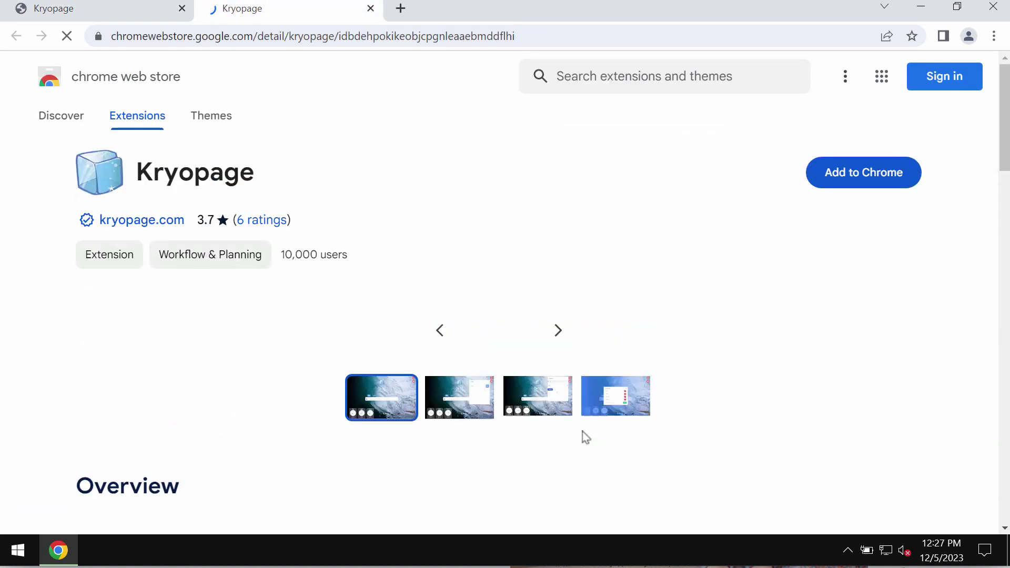
Add Kryopage to Chrome, confirm the extension, and return to the Kryopage install page.
{"action": "left_click", "coordinate": [836, 172]}
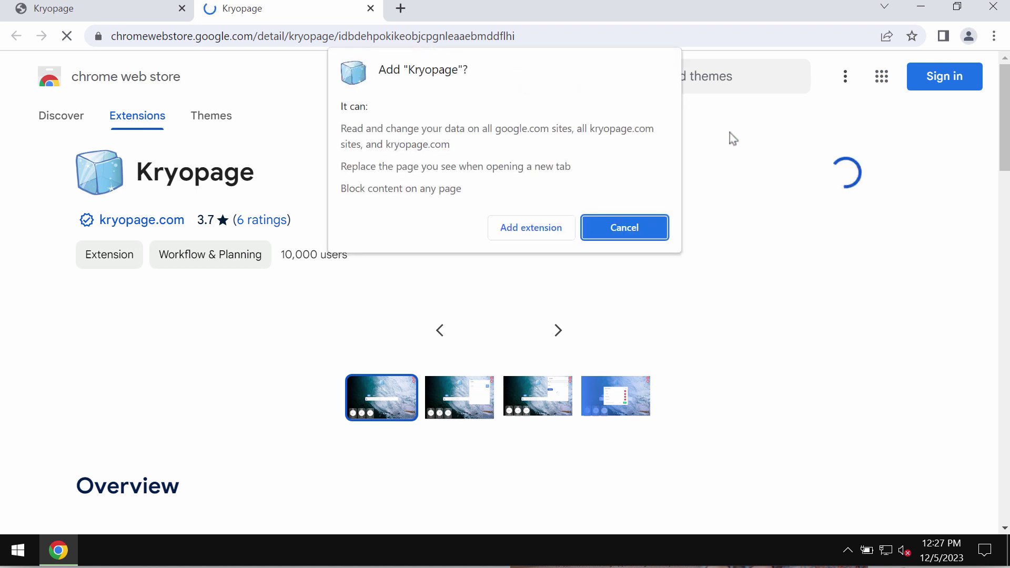
{"action": "left_click", "coordinate": [523, 227]}
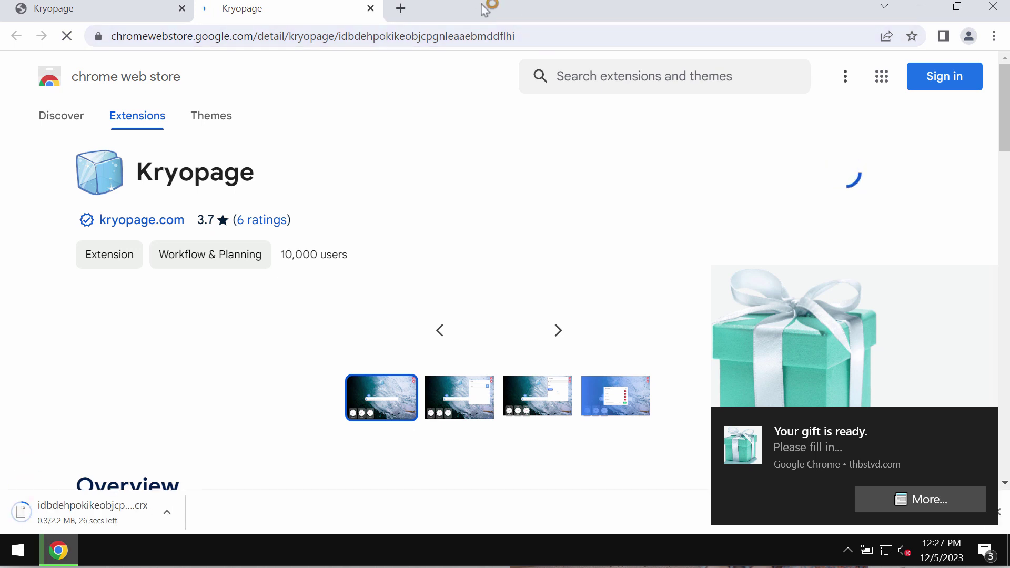
{"action": "left_click", "coordinate": [94, 10]}
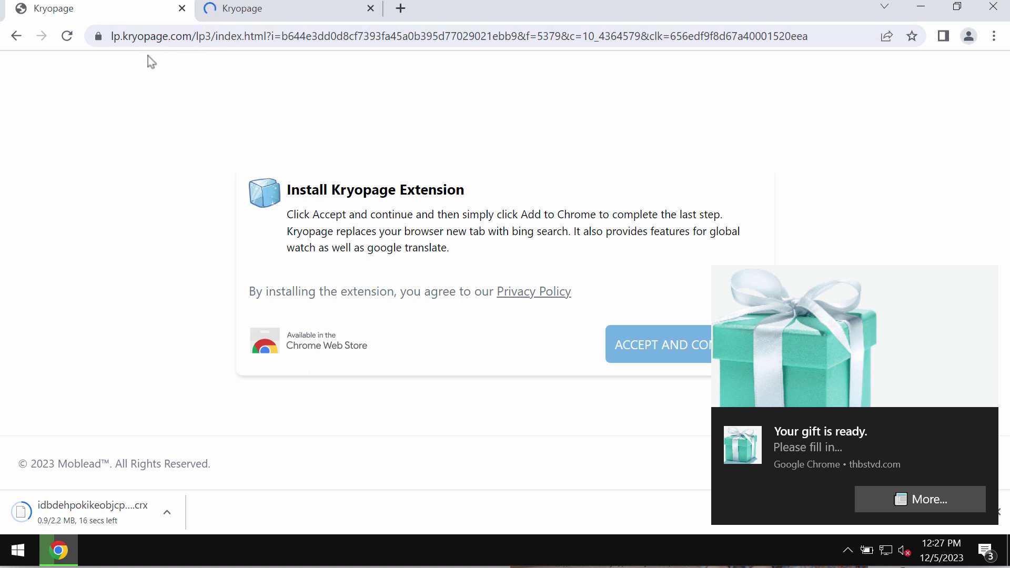
Close the Web Store tab and clear all pending desktop notifications.
{"action": "left_click", "coordinate": [371, 8]}
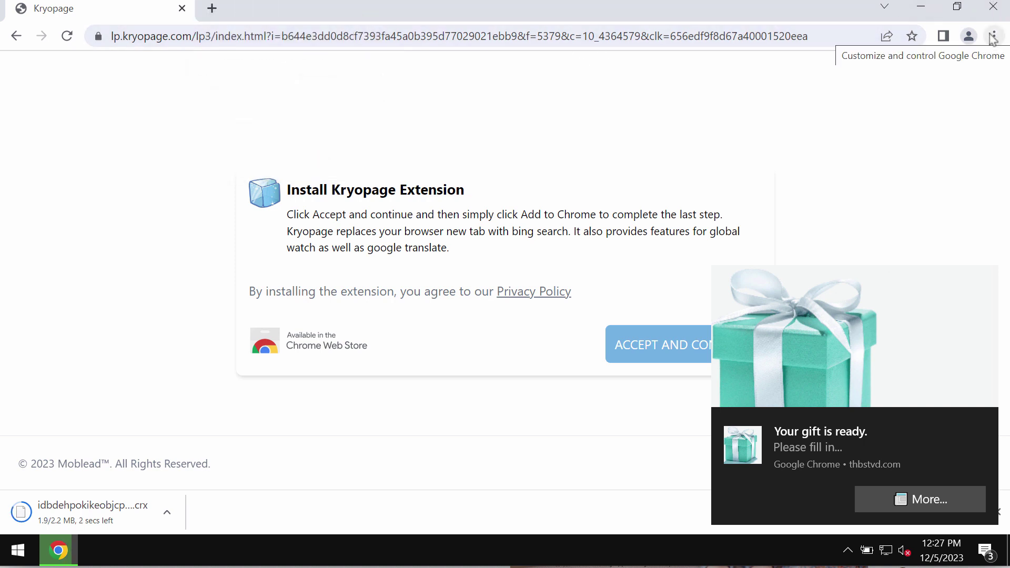
{"action": "left_click", "coordinate": [992, 36]}
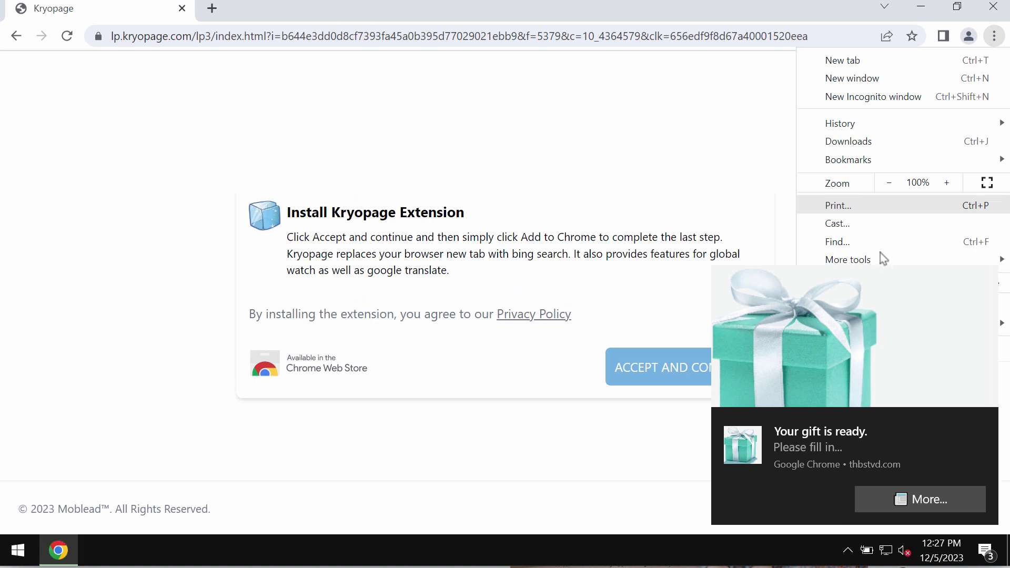
{"action": "left_click", "coordinate": [985, 550]}
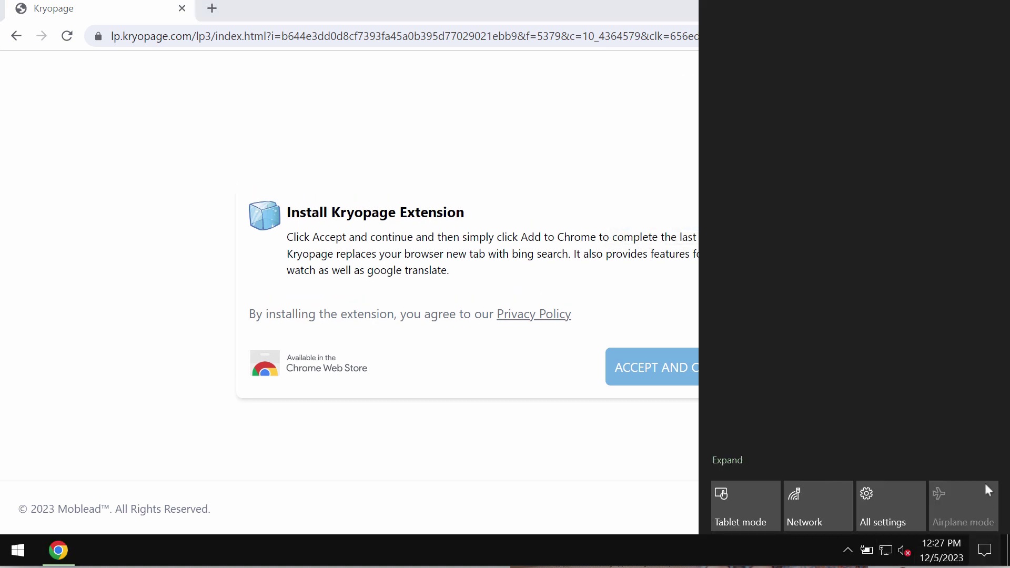
{"action": "left_click", "coordinate": [979, 457]}
{"action": "left_click", "coordinate": [631, 79]}
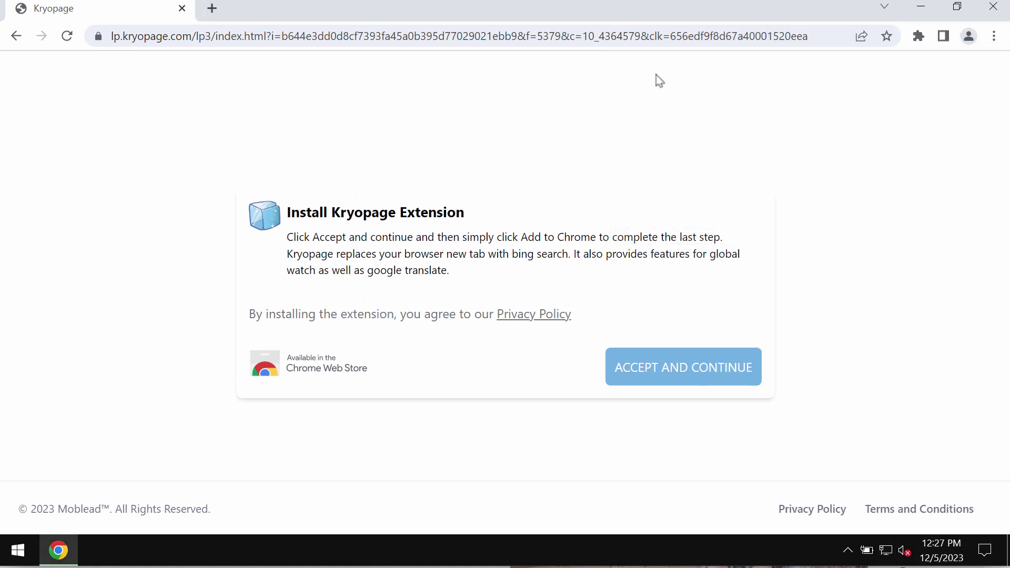
Reach Chrome's installed extensions list via the menu and start removing Kryopage.
{"action": "left_click", "coordinate": [994, 36]}
{"action": "mouse_move", "coordinate": [848, 259]}
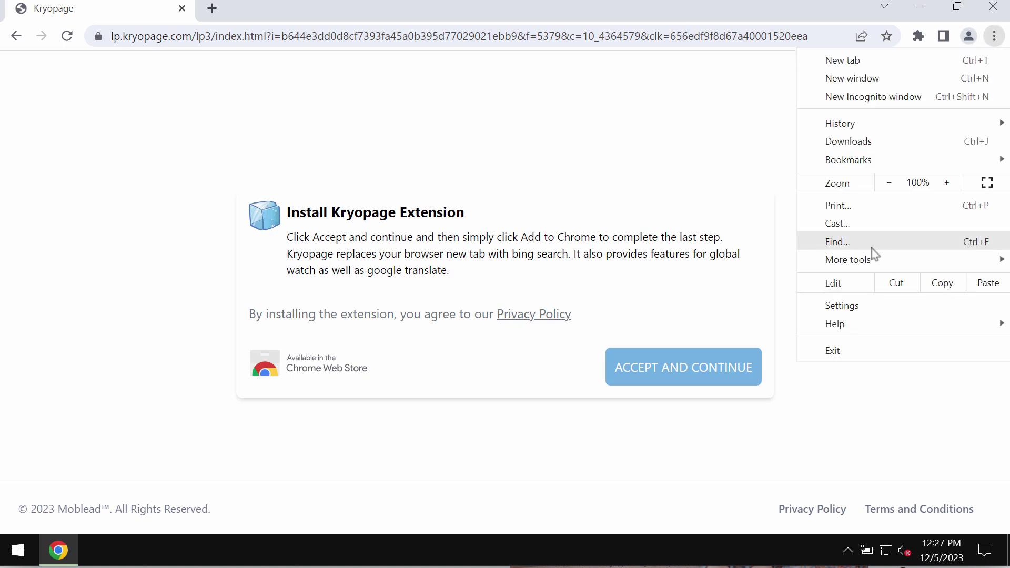
{"action": "left_click", "coordinate": [696, 342]}
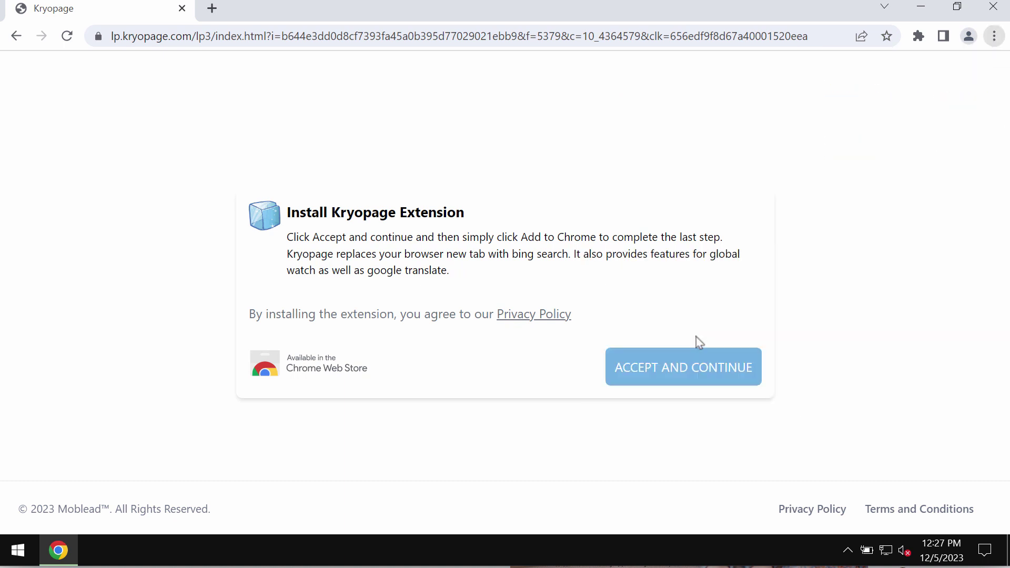
{"action": "left_click", "coordinate": [287, 221]}
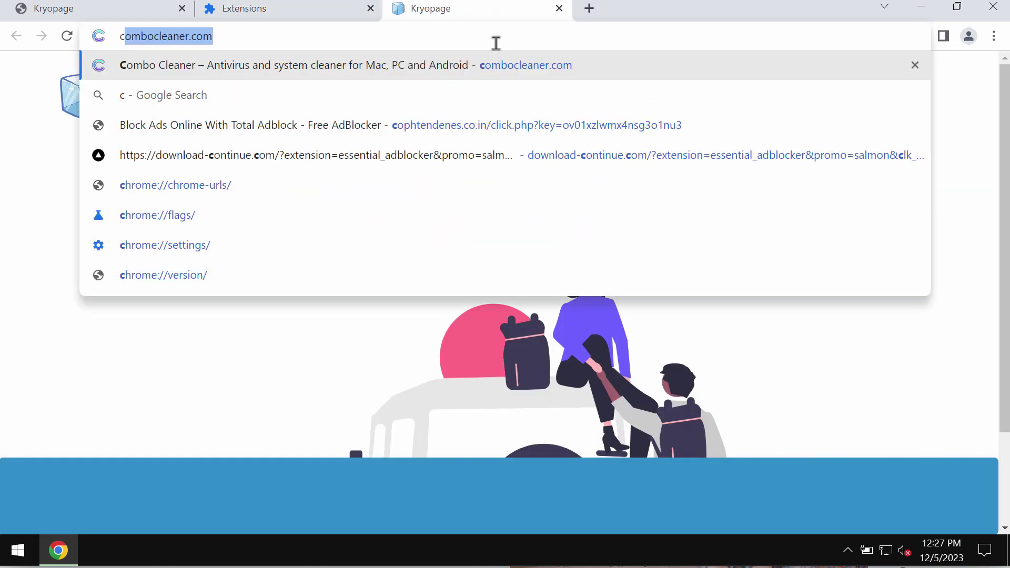
Load combocleaner.com, close the Extensions and Kryopage tabs, and minimise Chrome.
{"action": "key", "text": "Return"}
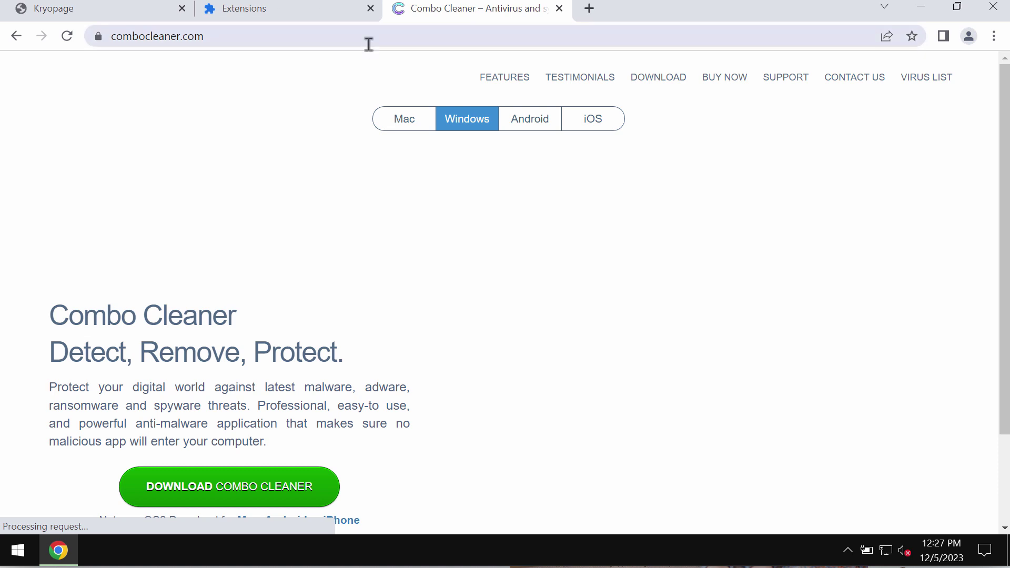
{"action": "left_click", "coordinate": [276, 8]}
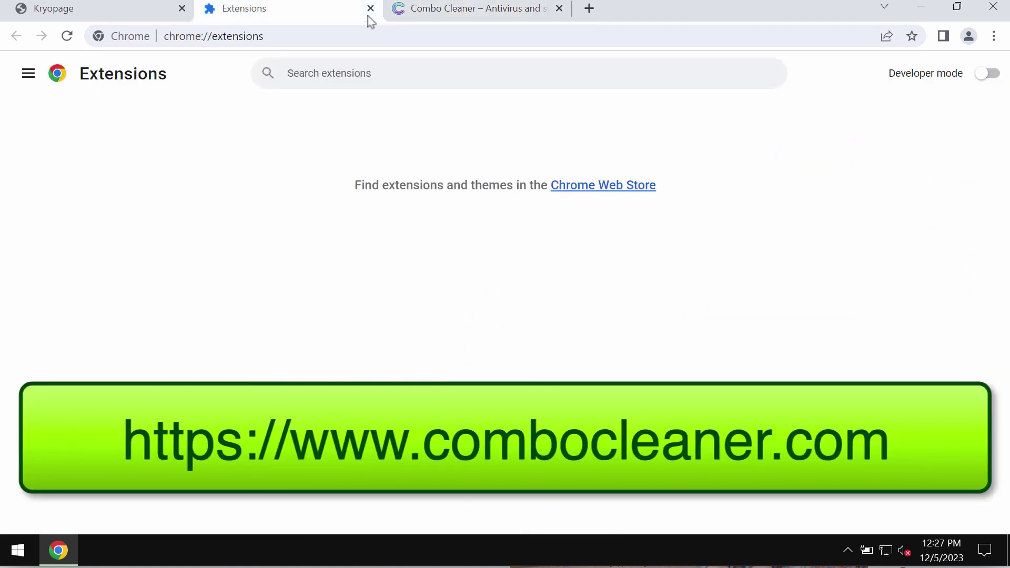
{"action": "left_click", "coordinate": [372, 9]}
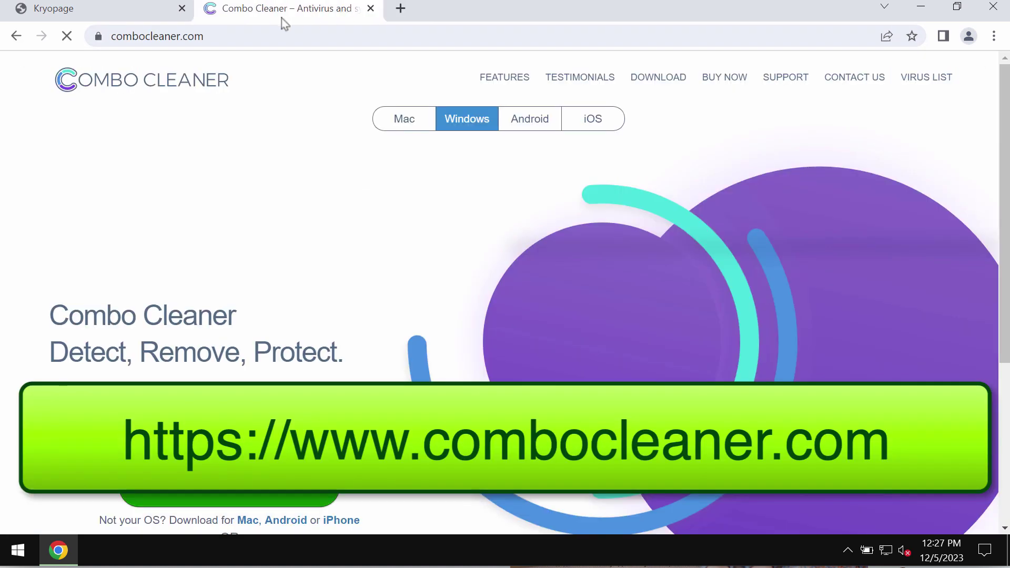
{"action": "left_click", "coordinate": [182, 9]}
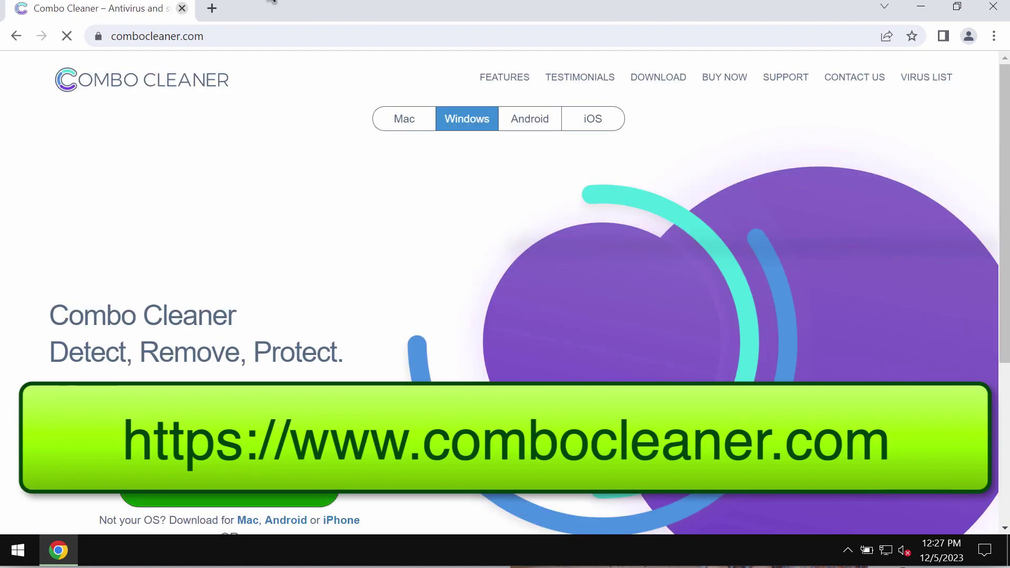
{"action": "left_click", "coordinate": [920, 7]}
Launch Combo Cleaner from its desktop icon.
{"action": "double_click", "coordinate": [41, 292]}
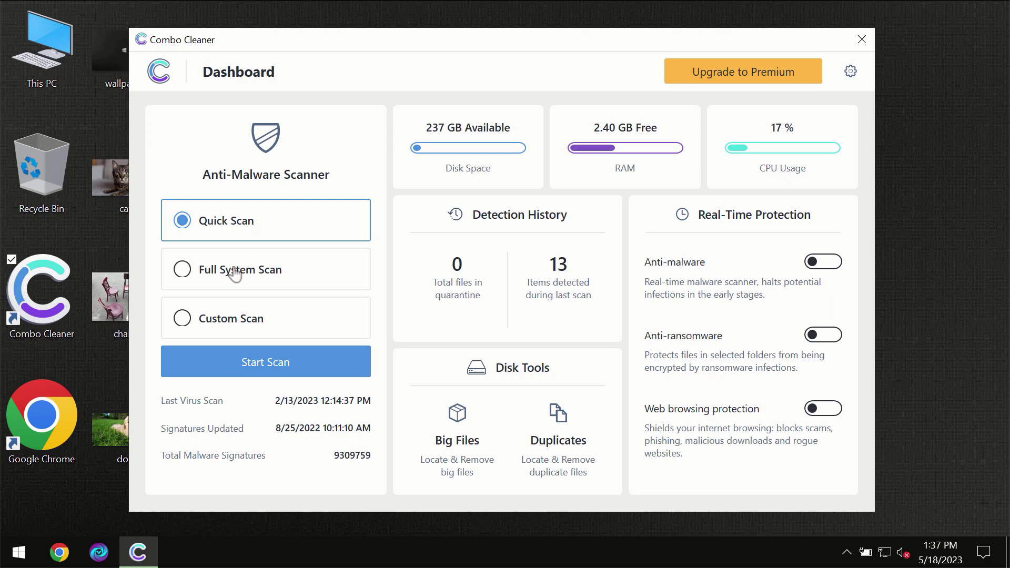
Start a Quick Scan for malware and let it run.
{"action": "left_click", "coordinate": [259, 364]}
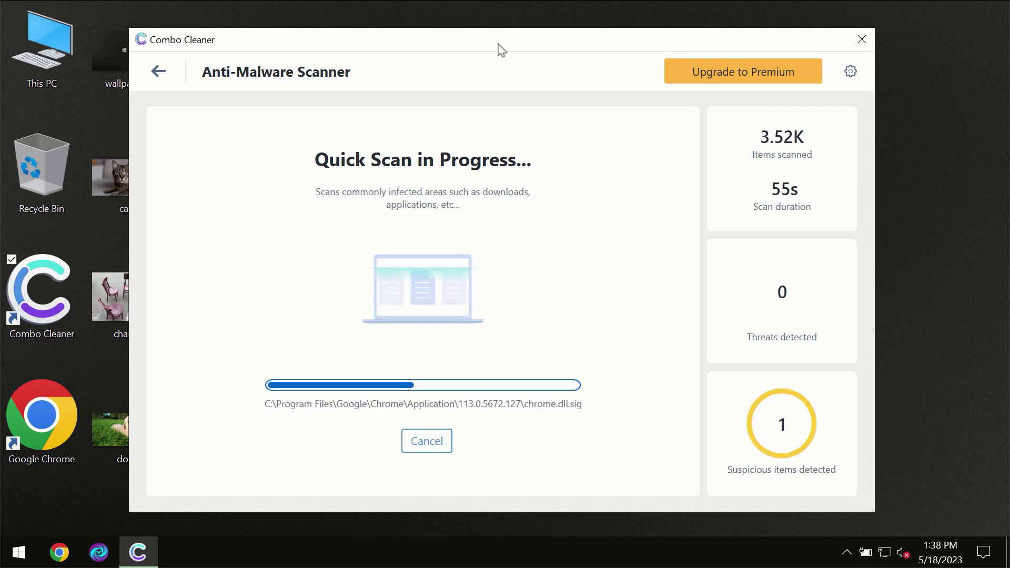
Review the Anti-Ransomware settings, then go back to the dashboard.
{"action": "left_click", "coordinate": [851, 72]}
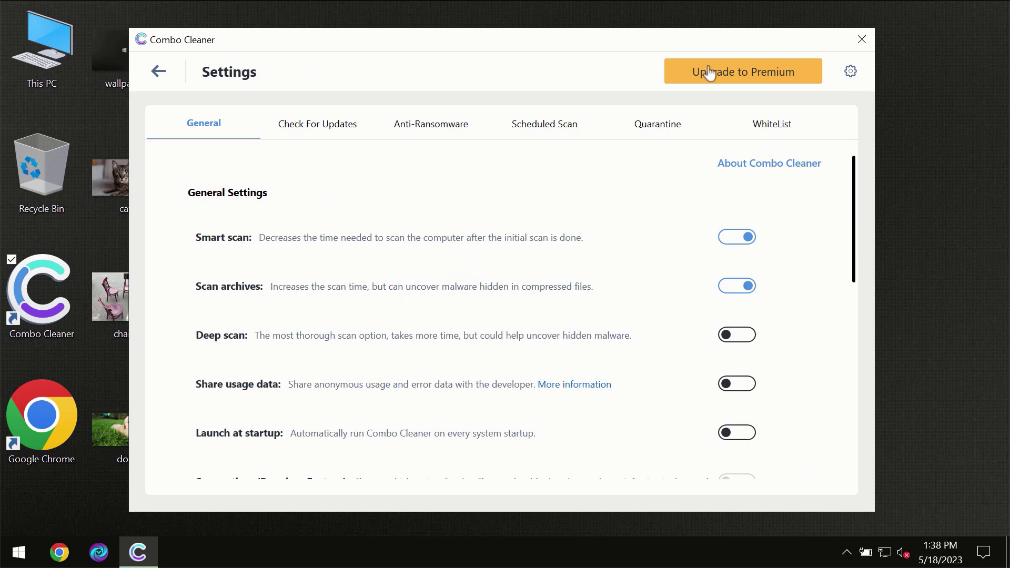
{"action": "left_click", "coordinate": [426, 127]}
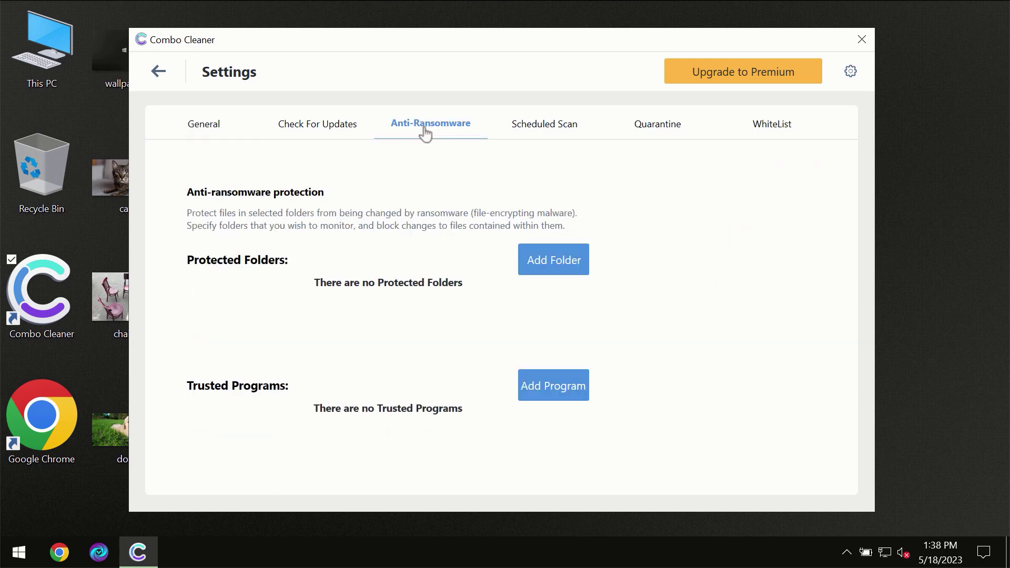
{"action": "left_click", "coordinate": [161, 76]}
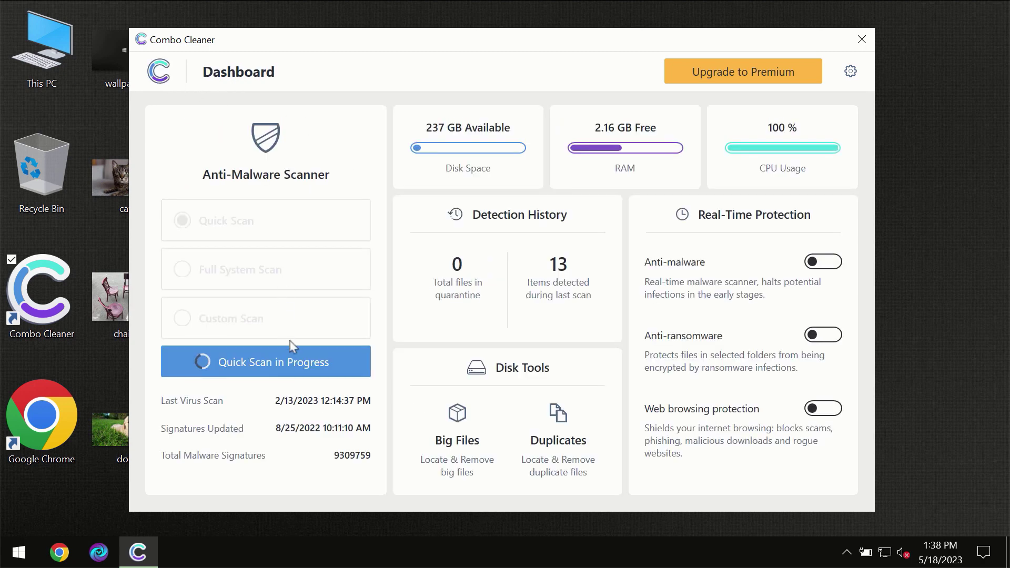
Reopen the running Quick Scan's progress view from the dashboard.
{"action": "left_click", "coordinate": [291, 368]}
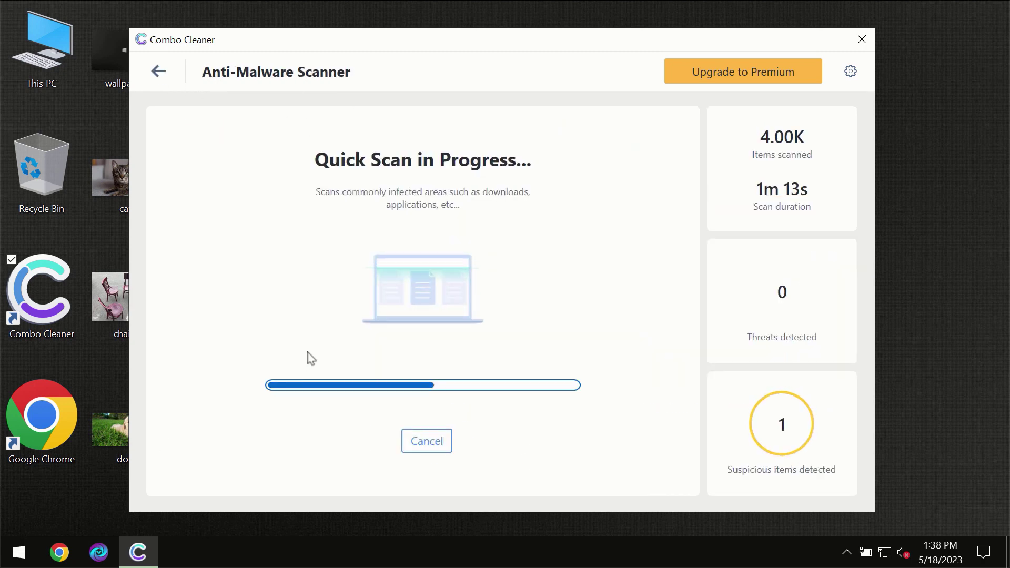